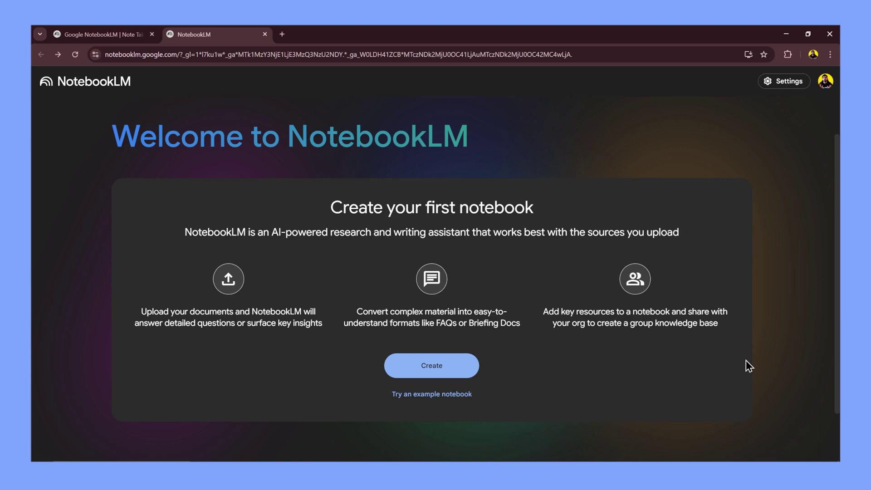
- Create a new notebook with Rich Dad Poor Dad.pdf as its source
left_click(446, 374)
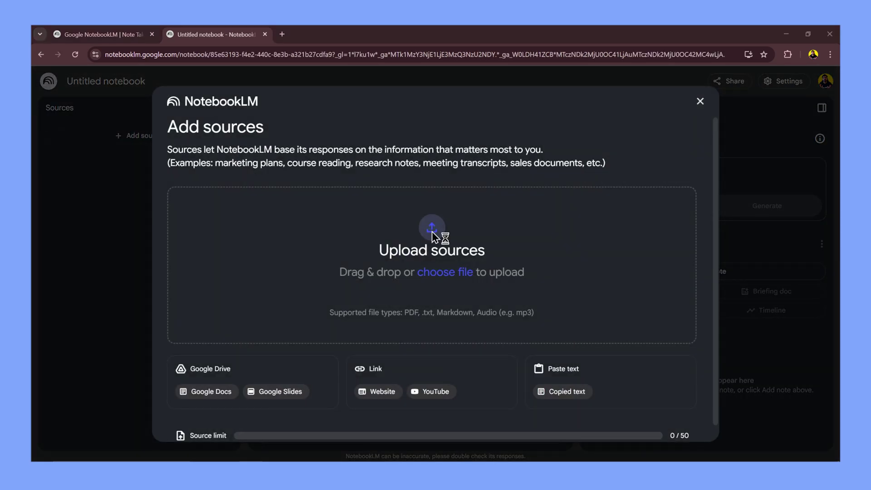
left_click(431, 233)
double_click(147, 92)
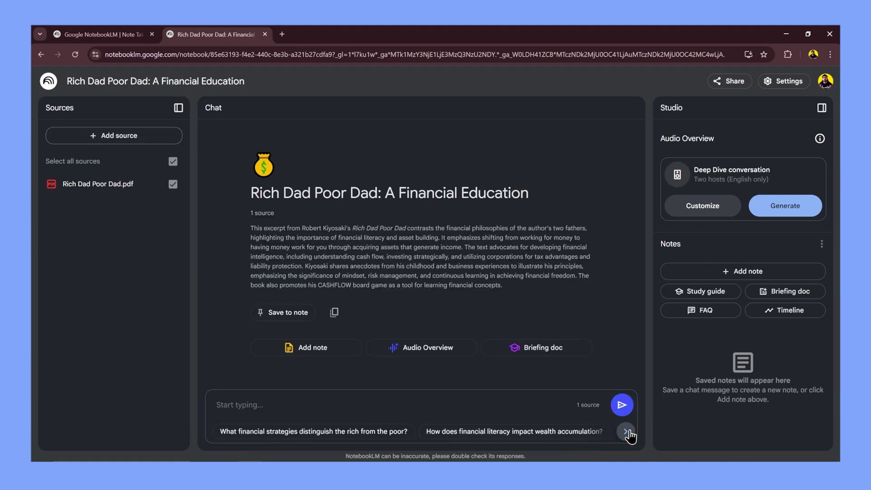
- Ask about financial freedom obstacles and thinking like a rich dad, then highlight the 1/50 source count
left_click(632, 433)
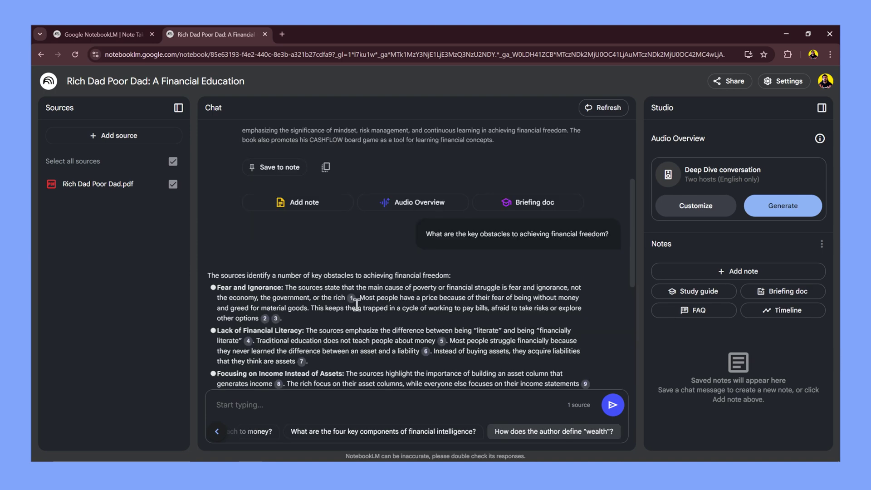
scroll(360, 326, "down", 3)
left_click(371, 406)
type("What are some practical steps someone can take to start thinking like a 'rich dad'?")
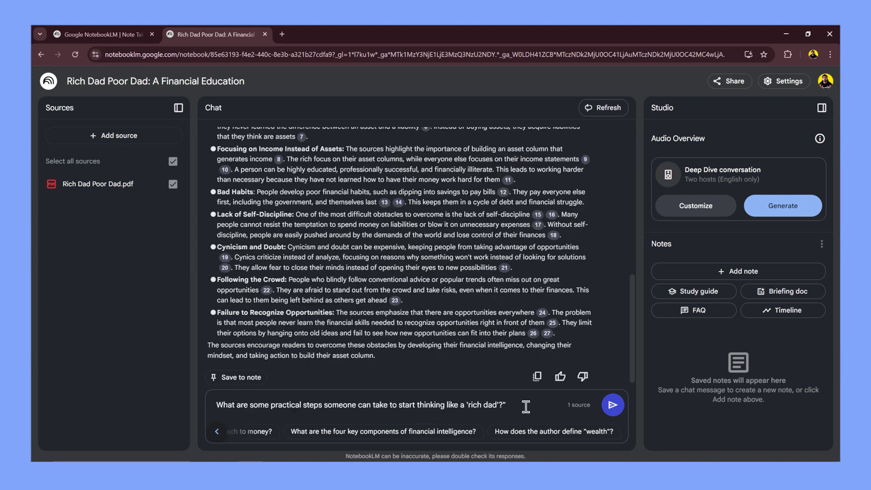
left_click(612, 407)
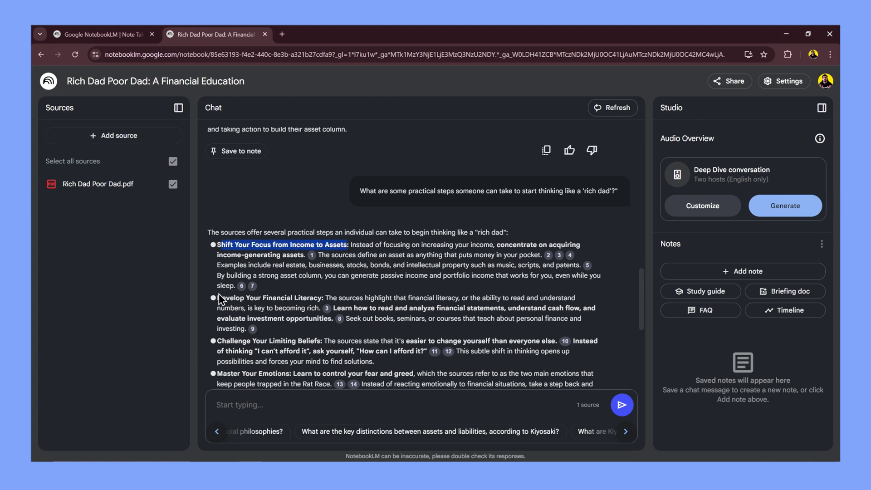
scroll(272, 298, "down", 1)
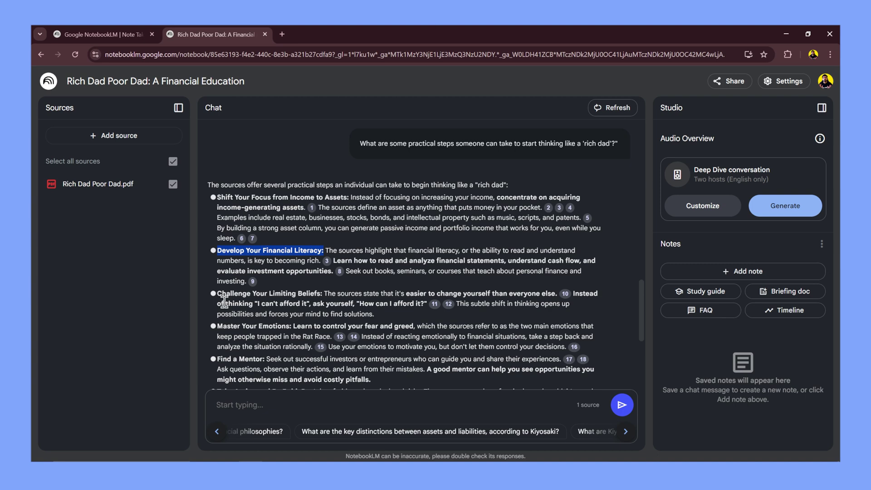
scroll(333, 315, "down", 1)
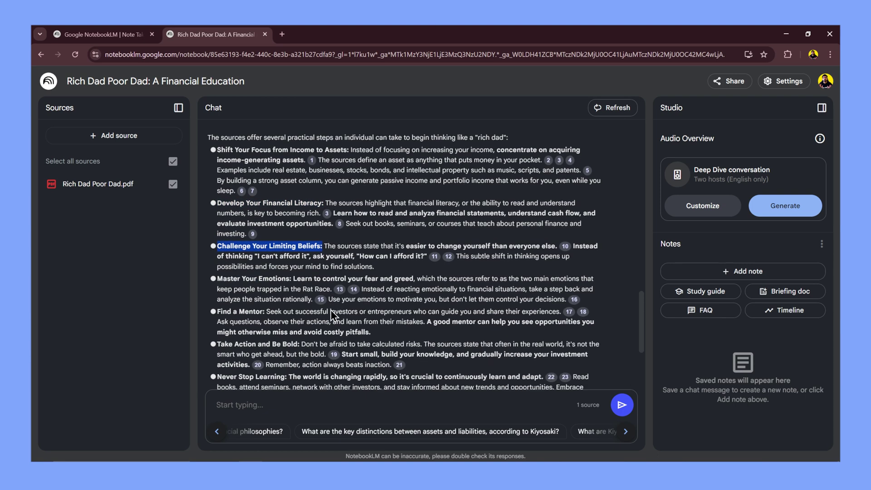
scroll(294, 293, "down", 2)
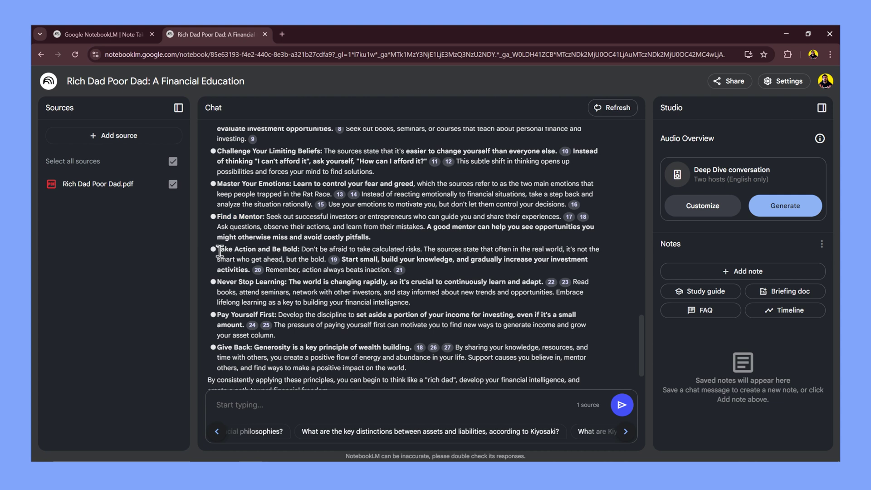
scroll(296, 284, "down", 1)
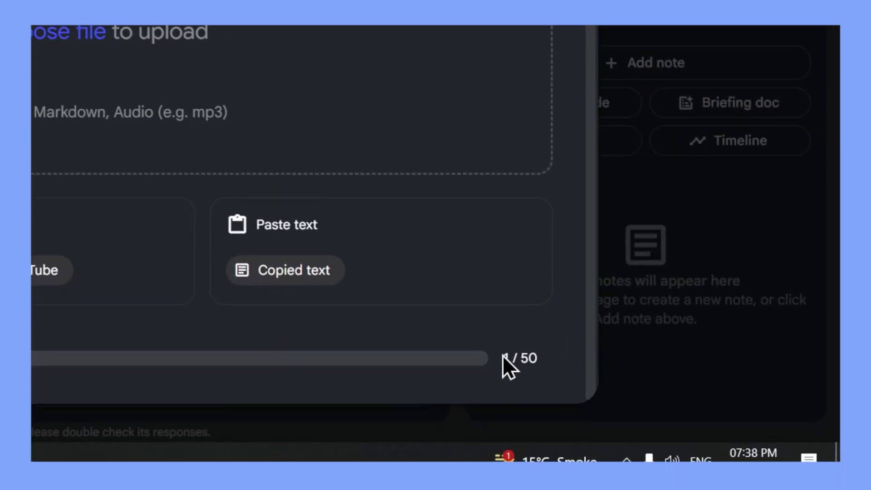
left_click_drag(503, 358, 536, 358)
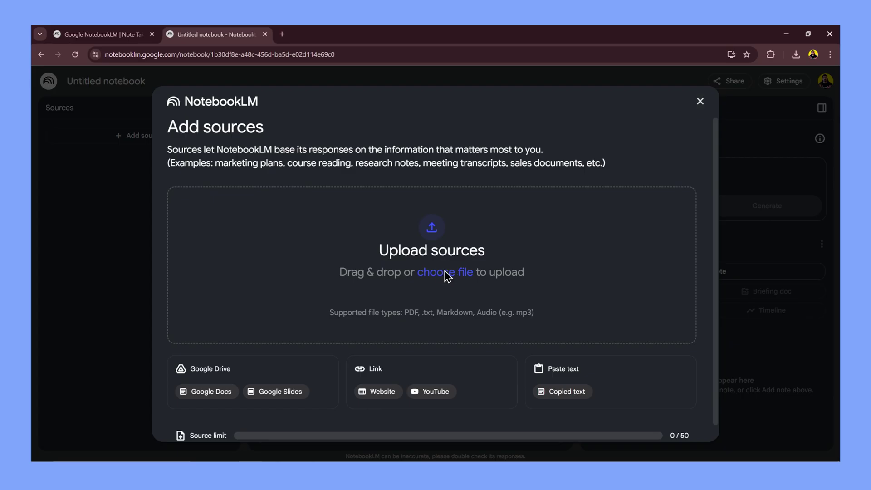
- Upload the Organic Chemistry textbook PDF as the new notebook's source
left_click(445, 272)
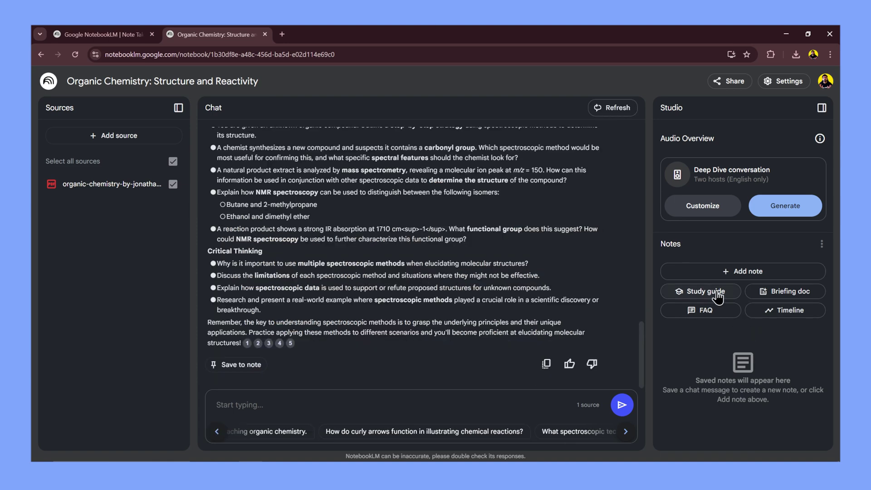
- Generate the Organic Chemistry Study Guide and read its short-answer questions and key
left_click(717, 298)
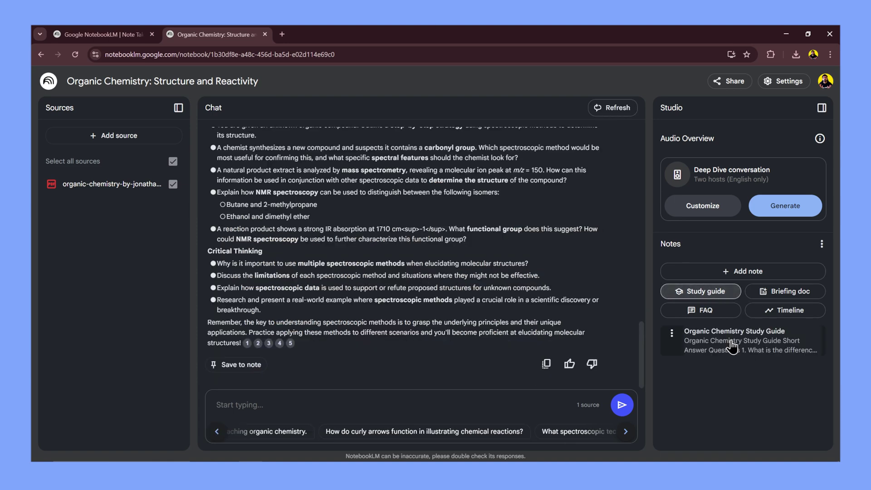
left_click(729, 346)
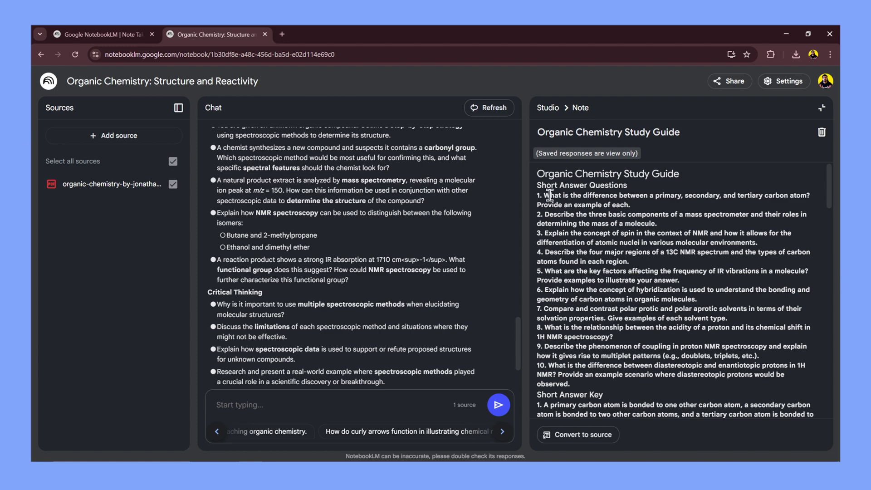
left_click_drag(549, 195, 625, 220)
left_click(671, 242)
scroll(664, 260, "down", 3)
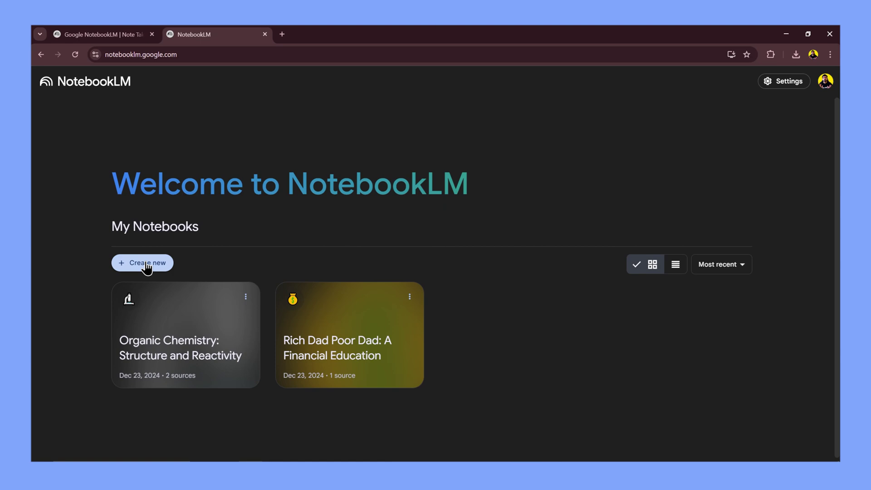
- Create a notebook from the six social media research PDFs and generate its timeline
left_click(145, 265)
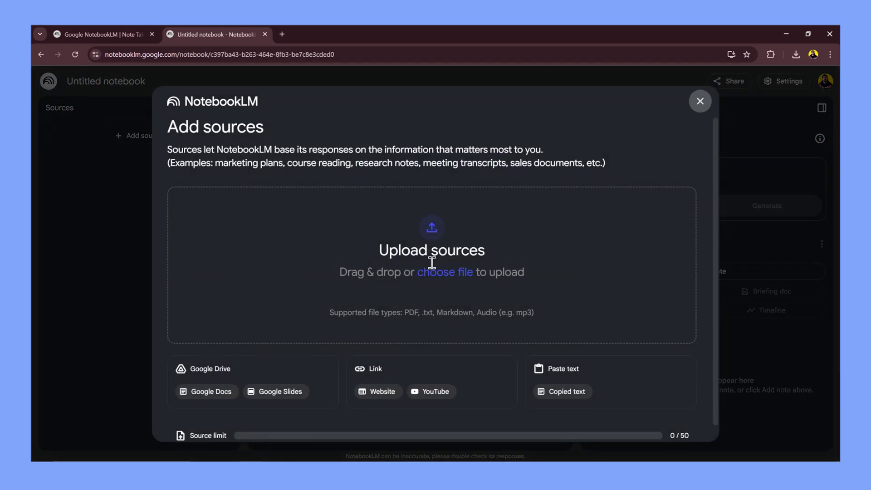
left_click(439, 234)
left_click(761, 448)
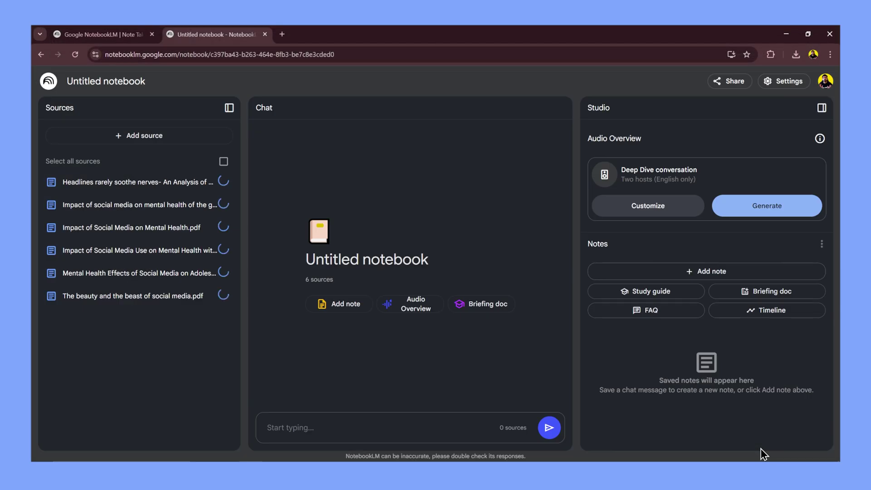
left_click(798, 314)
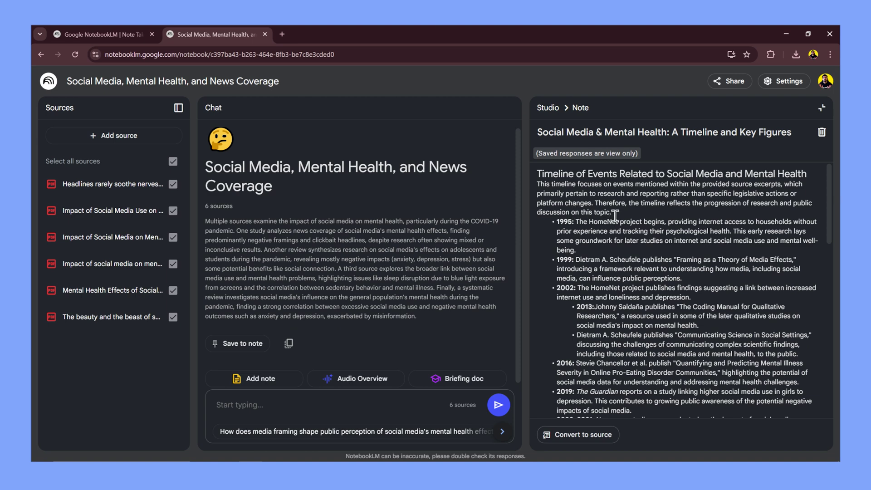
scroll(566, 232, "down", 1)
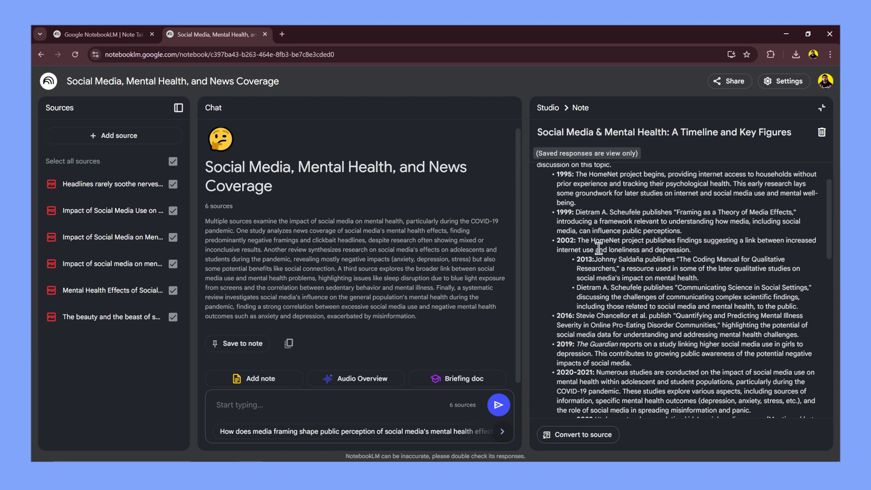
scroll(598, 250, "down", 2)
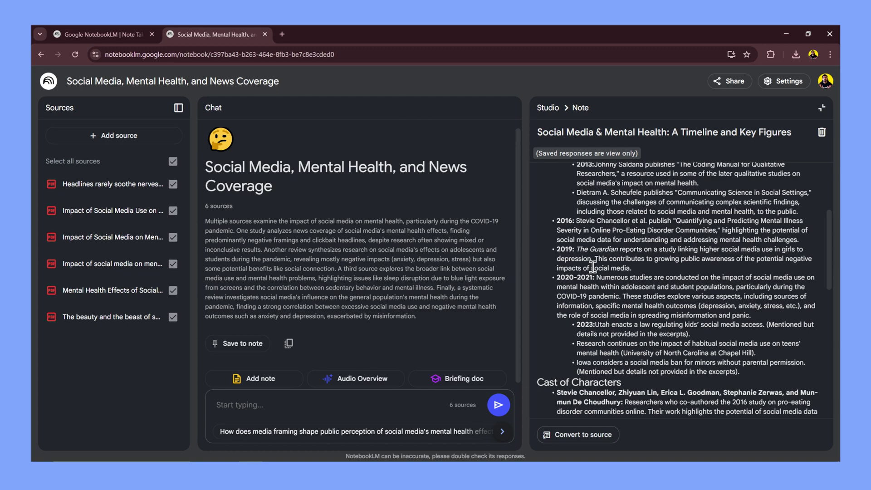
scroll(593, 267, "down", 2)
scroll(592, 267, "down", 1)
scroll(593, 267, "down", 1)
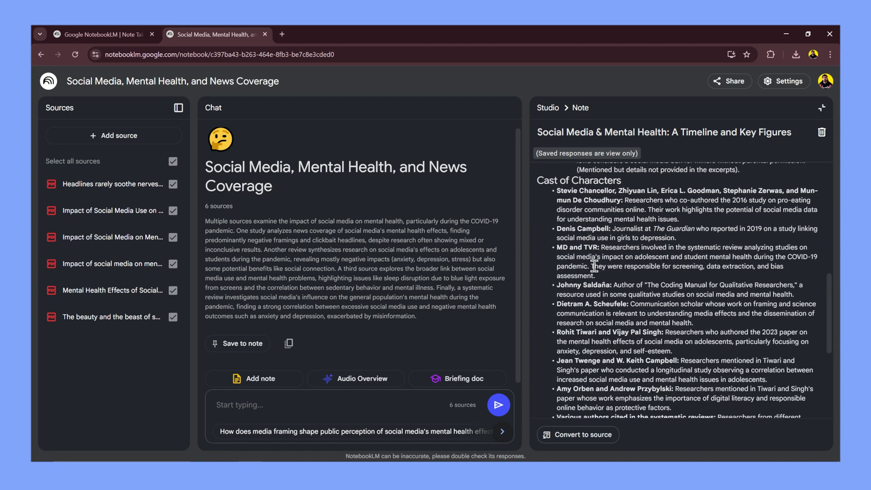
scroll(593, 266, "down", 2)
scroll(594, 266, "down", 2)
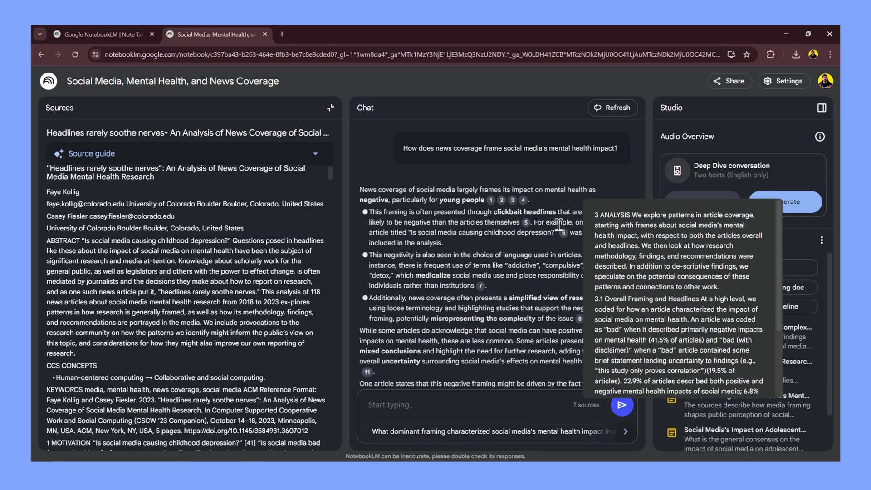
- Jump to the source passage cited in the news coverage answer
left_click(562, 233)
scroll(100, 258, "down", 1)
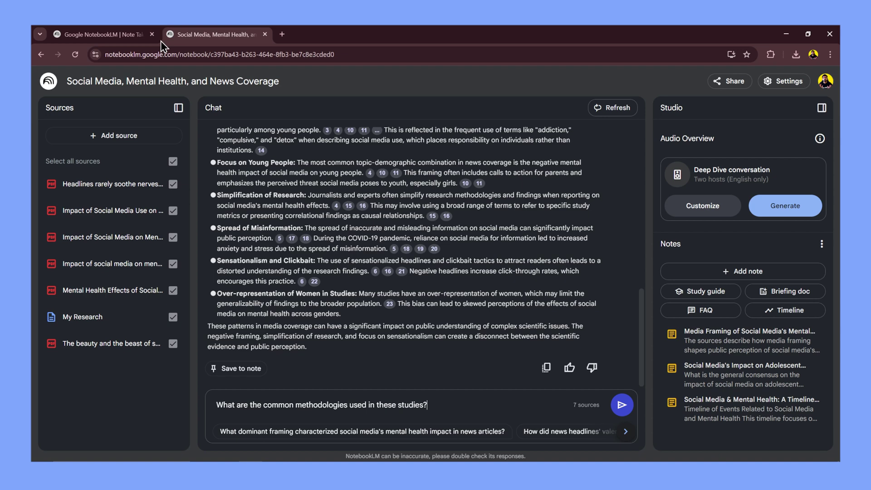
- Ask about study methodologies and depression findings, save the depression answer, and open that note
left_click(621, 404)
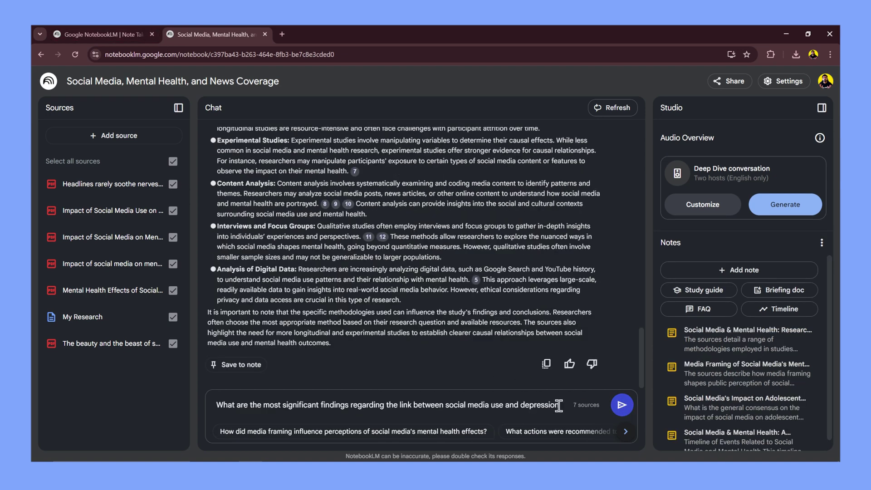
type("?")
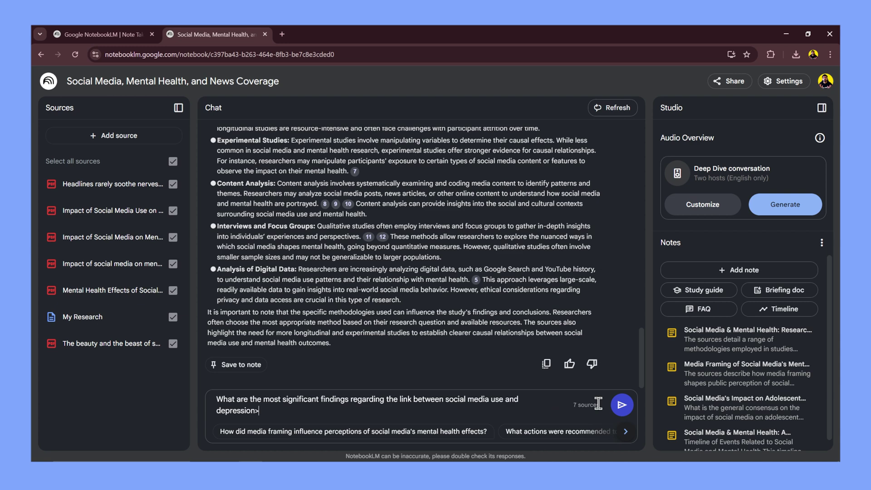
key("BackSpace")
type("?")
left_click(621, 405)
left_click(238, 365)
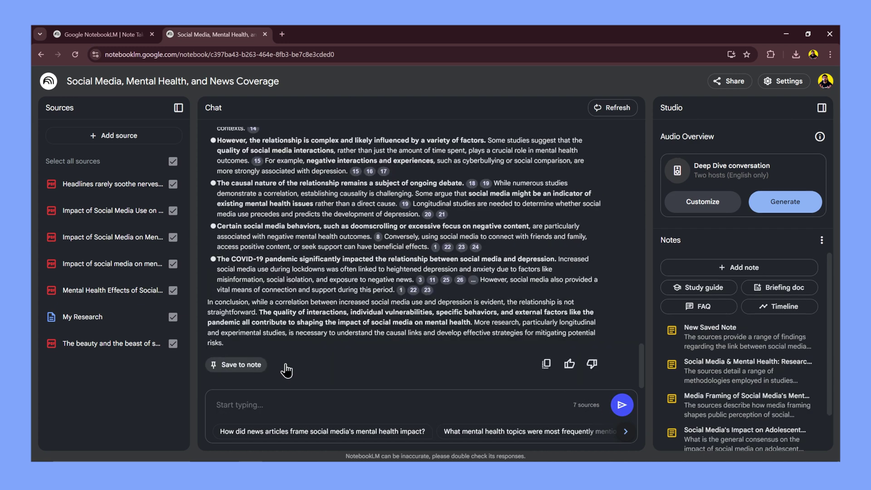
left_click(729, 344)
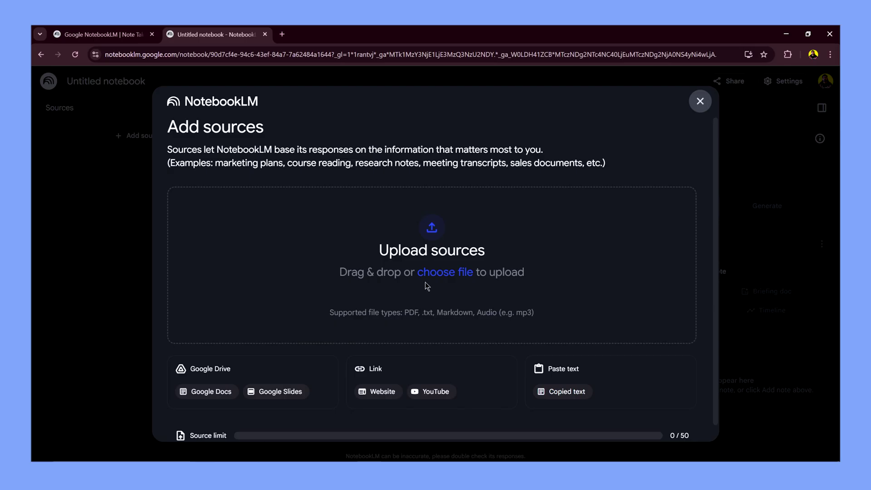
- Upload Rich Dad Poor Dad.pdf as the notebook's source
left_click(429, 235)
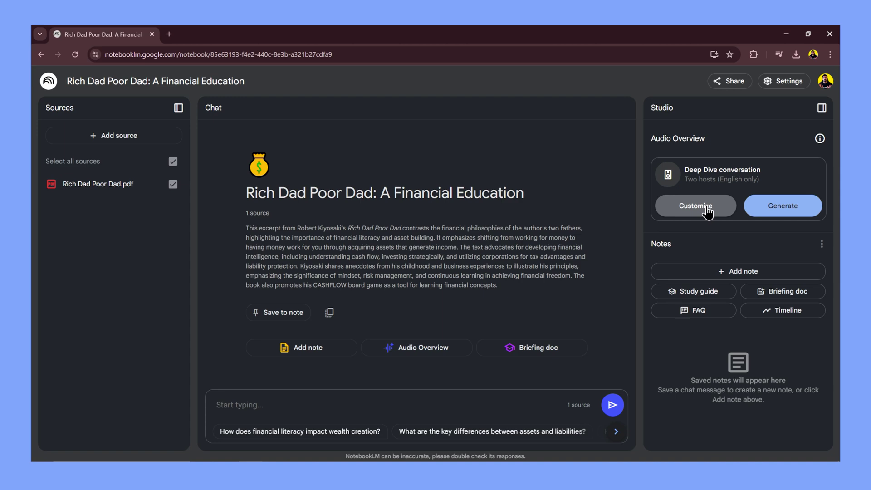
- Generate an Audio Overview customized with the three Rich Dad Poor Dad focus questions
left_click(705, 207)
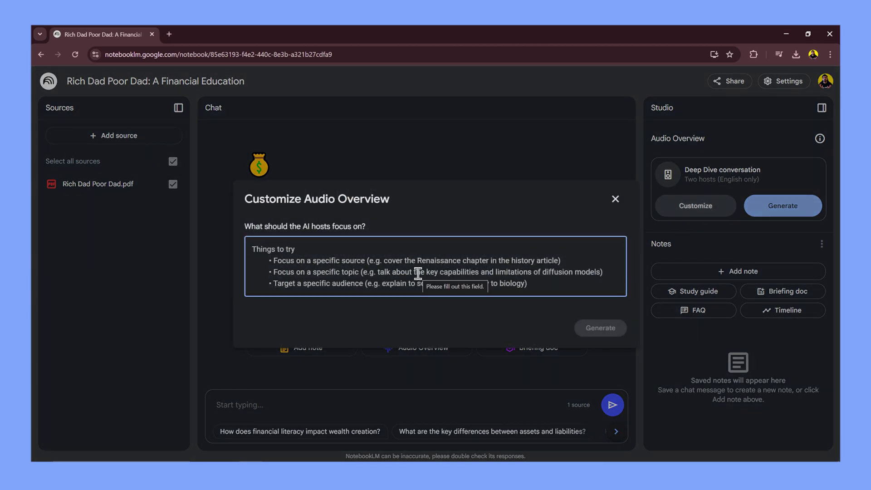
type("focus on below questions:")
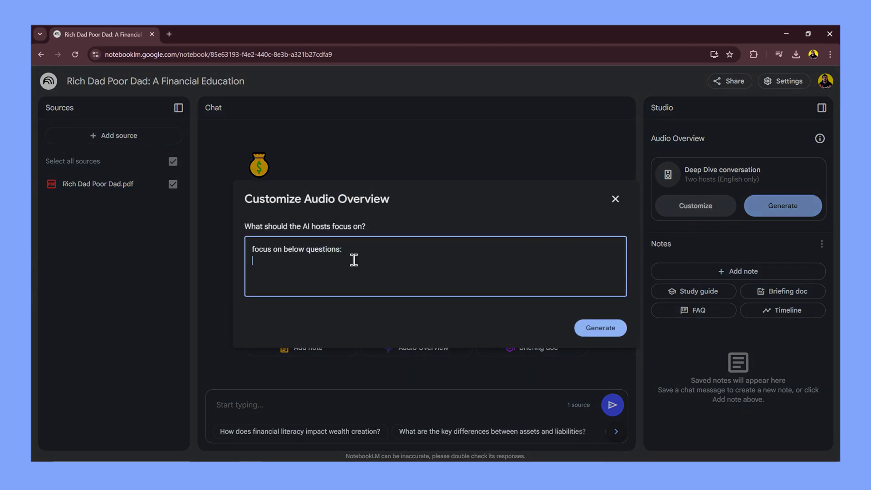
type("•\t\"What are some practical steps someone can take to start thinking like a 'rich dad'?\" •\t\"The book emphasizes financial education. What are some resources or strategies for improving one's financial literacy?\" •\t\"How can the principles of Rich Dad Poor Dad be adapted for different financial situations or cultural contexts?\"")
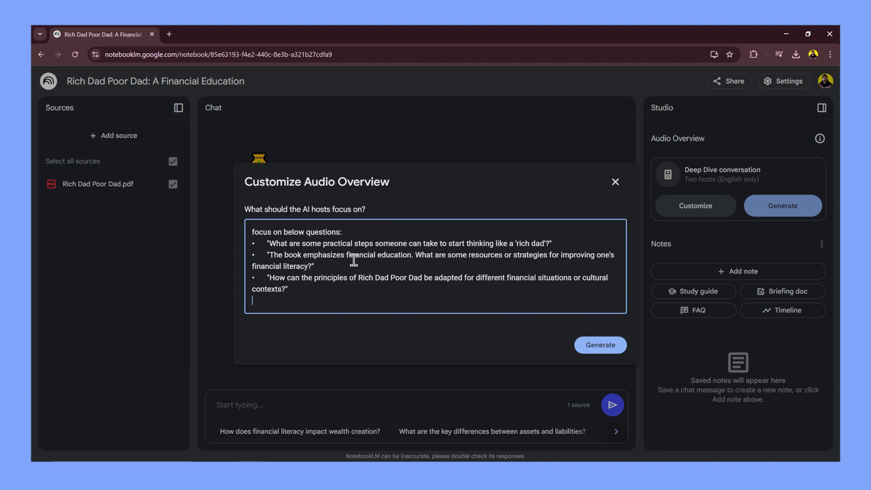
left_click(268, 244)
left_click(599, 345)
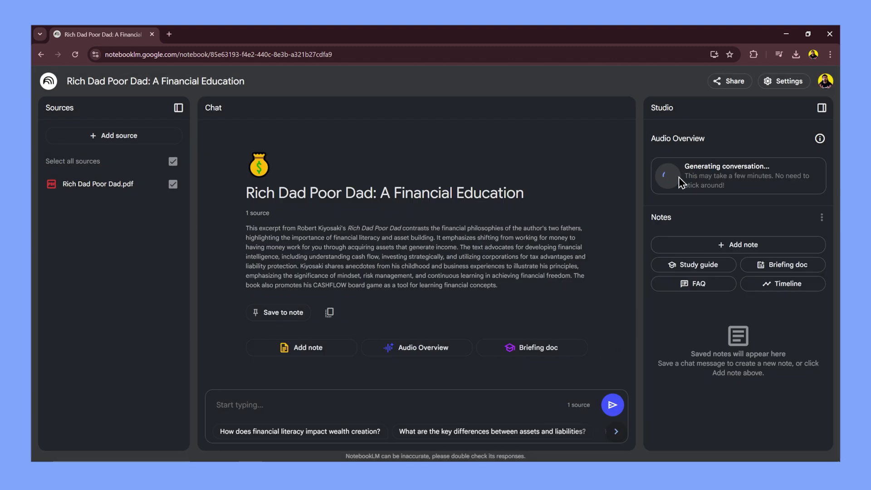
- Play the finished 19:03 Rich Dad Poor Dad Audio Overview
left_click(666, 195)
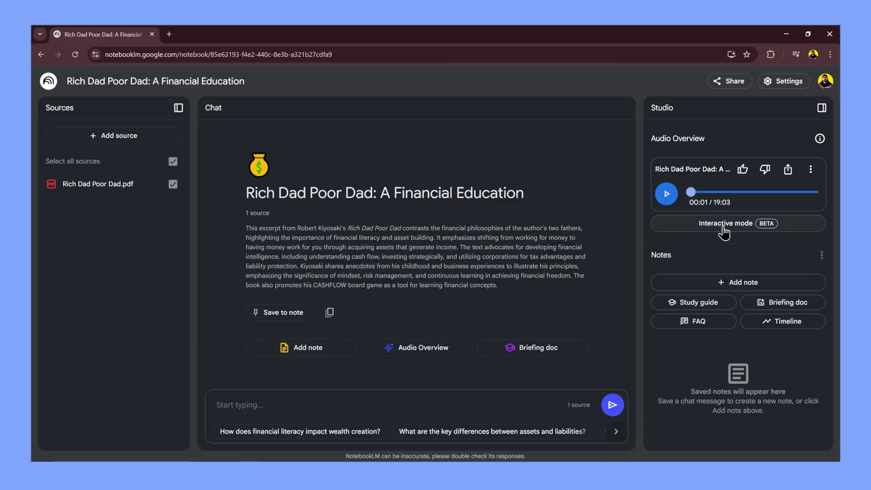
- Switch the Audio Overview to interactive mode
left_click(723, 226)
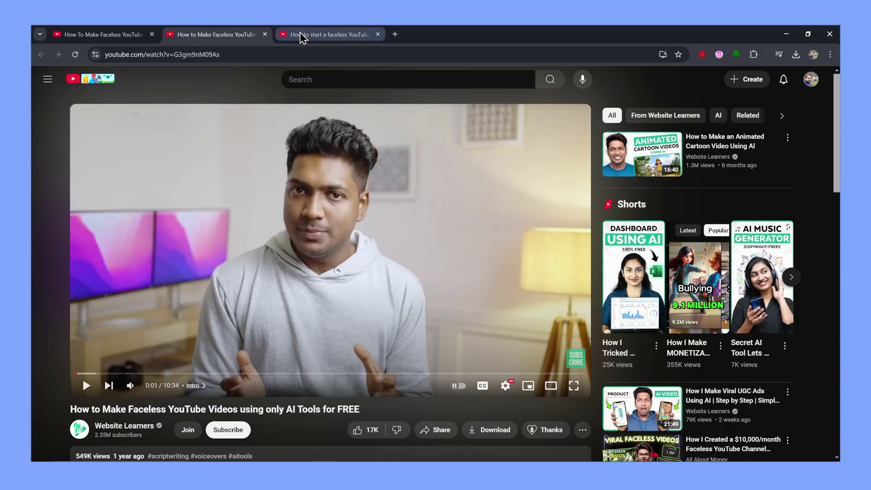
- Add another faceless-YouTube tutorial video as a source and request the step-by-step guide
left_click(301, 33)
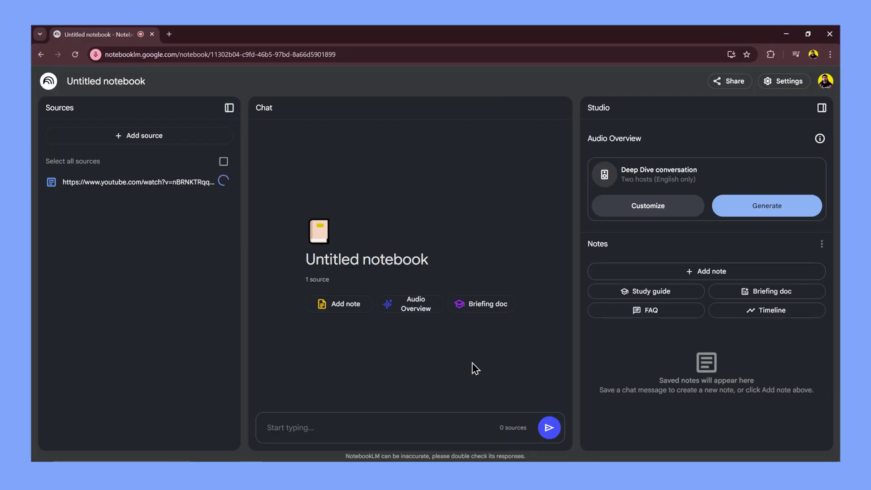
left_click(121, 135)
left_click(436, 390)
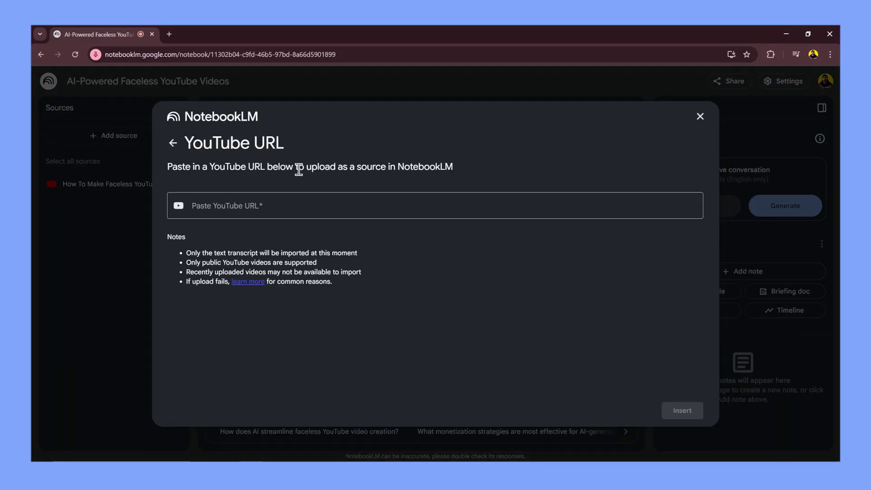
left_click(302, 213)
type("https://www.youtube.com/watch?v=G3gm9nM09As")
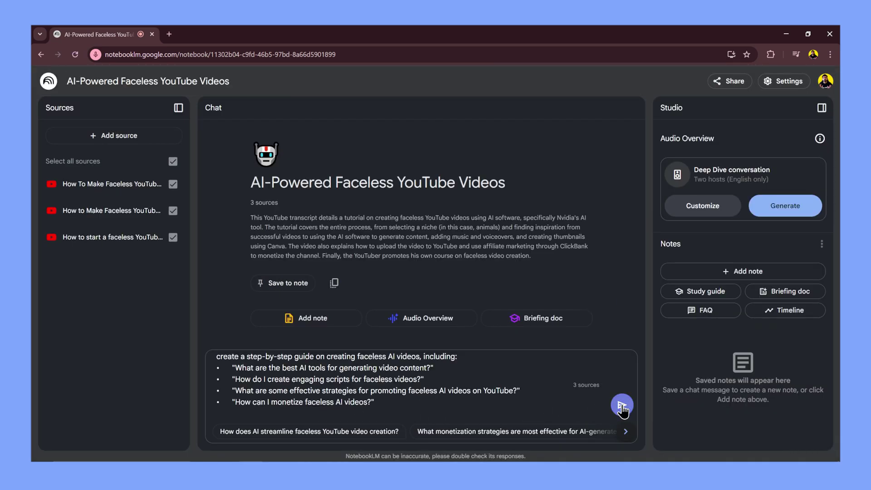
left_click(621, 406)
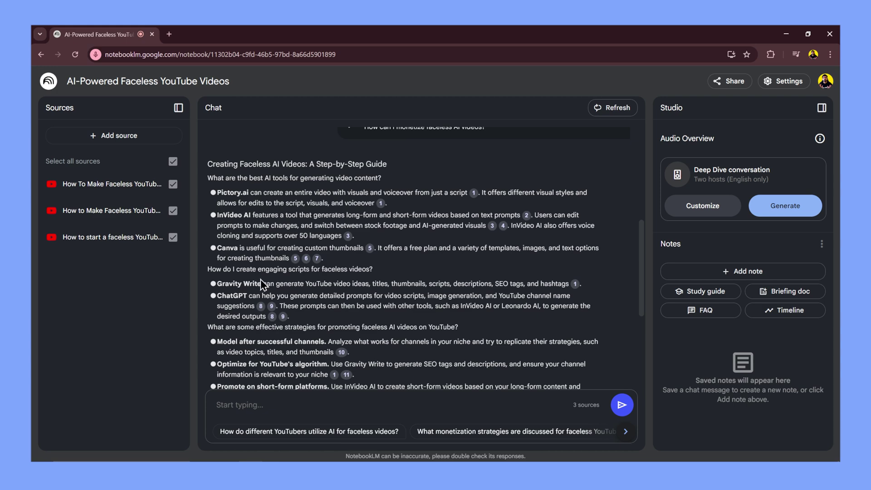
scroll(246, 318, "down", 3)
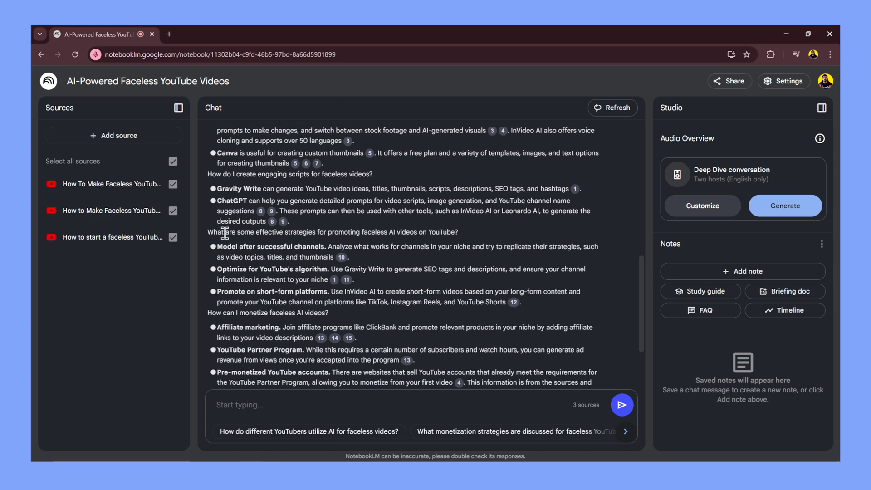
left_click_drag(225, 232, 318, 242)
scroll(317, 242, "down", 3)
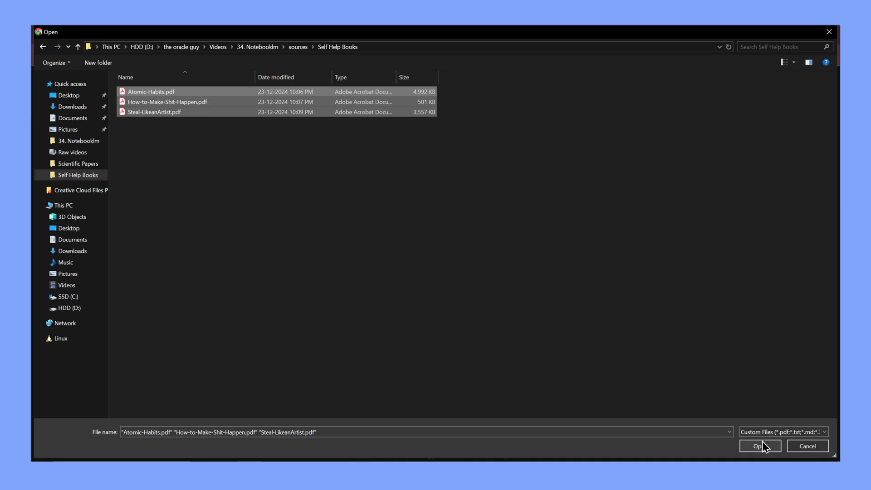
- Upload the three self-help book PDFs and send the step-by-step plan request
left_click(762, 442)
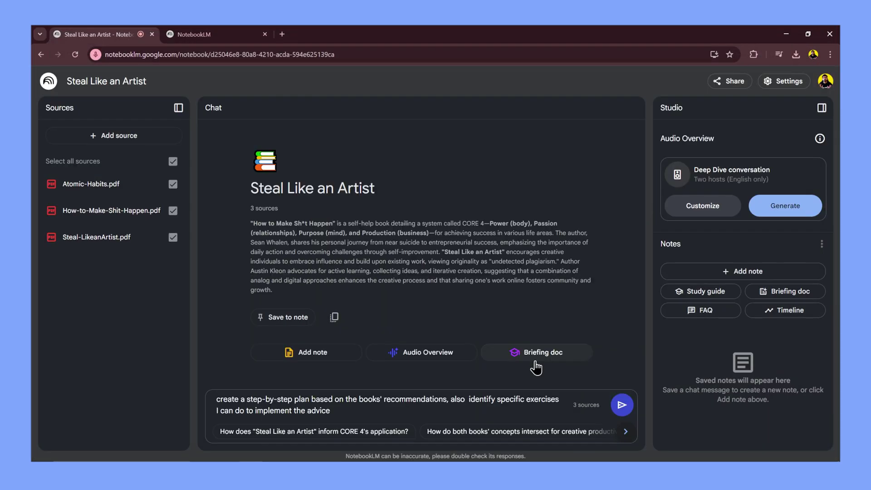
key("BackSpace")
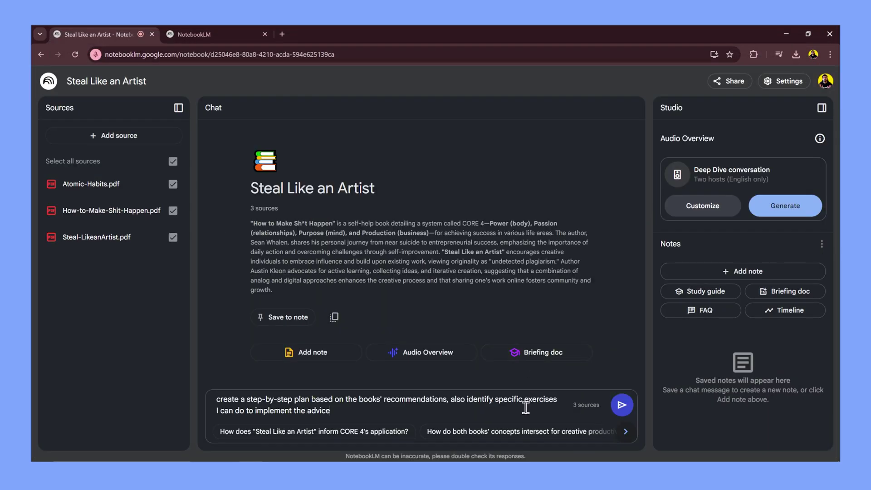
left_click(622, 405)
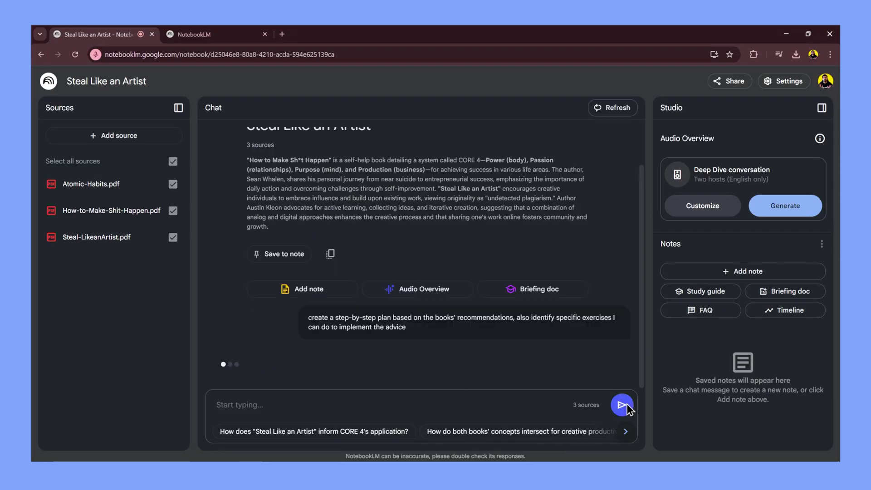
- Read through the plan's Step 1 heading and Core 4 table in the answer
left_click_drag(227, 227, 415, 239)
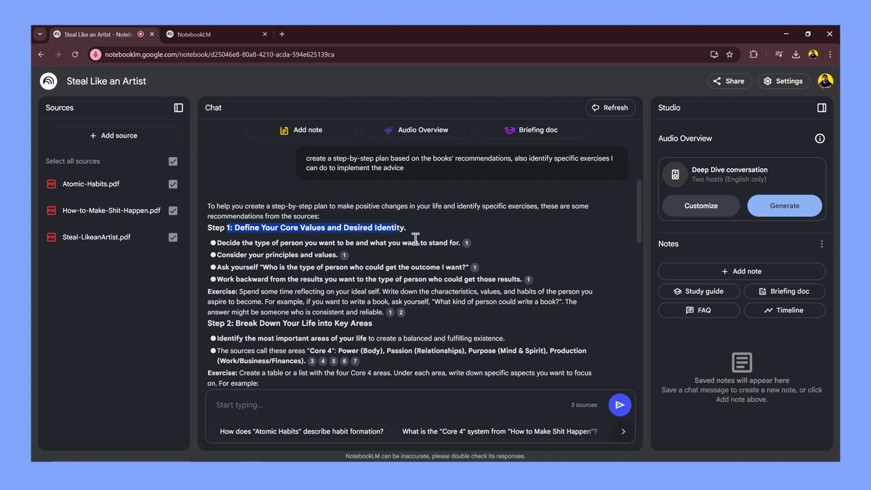
scroll(414, 238, "down", 1)
left_click(371, 209)
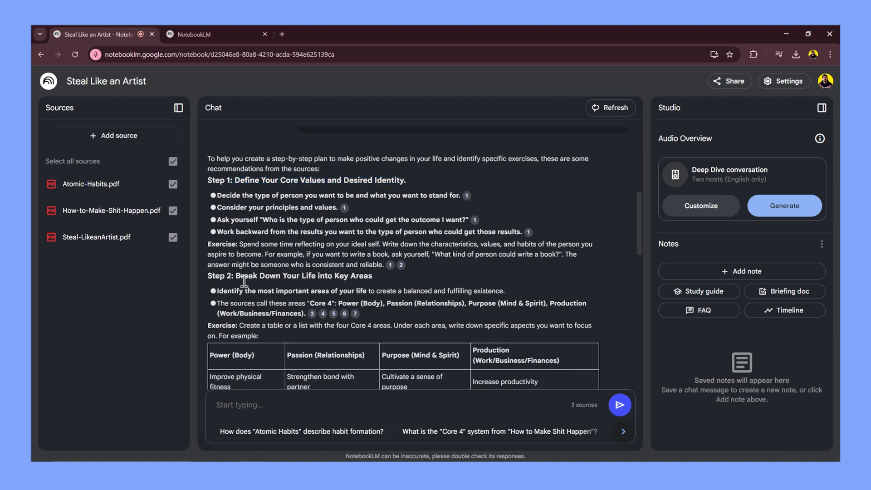
left_click_drag(214, 276, 377, 275)
scroll(377, 275, "down", 2)
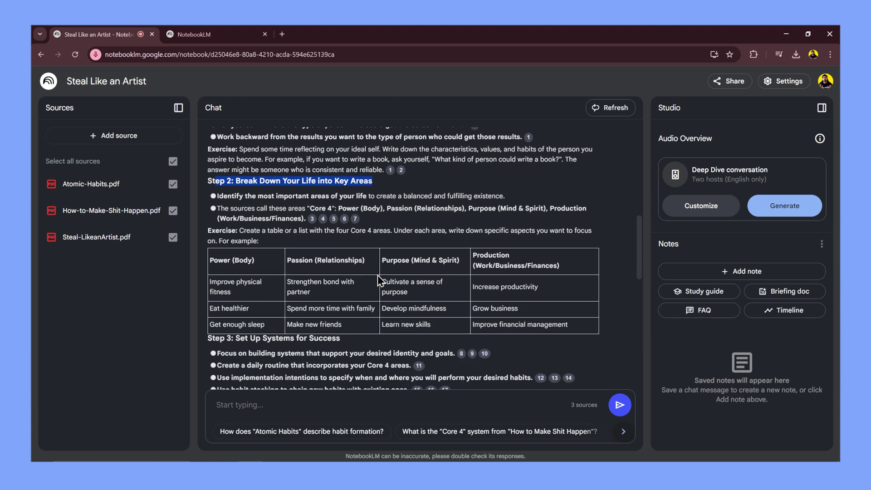
mouse_move(219, 209)
left_mouse_down()
mouse_move(274, 239)
mouse_move(320, 279)
left_mouse_up()
left_click(275, 238)
left_click(323, 279)
scroll(322, 279, "down", 1)
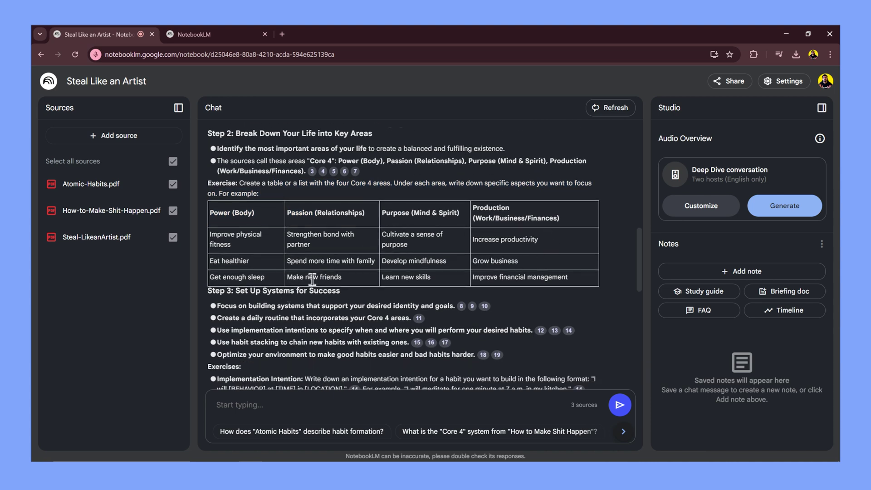
scroll(319, 300, "down", 1)
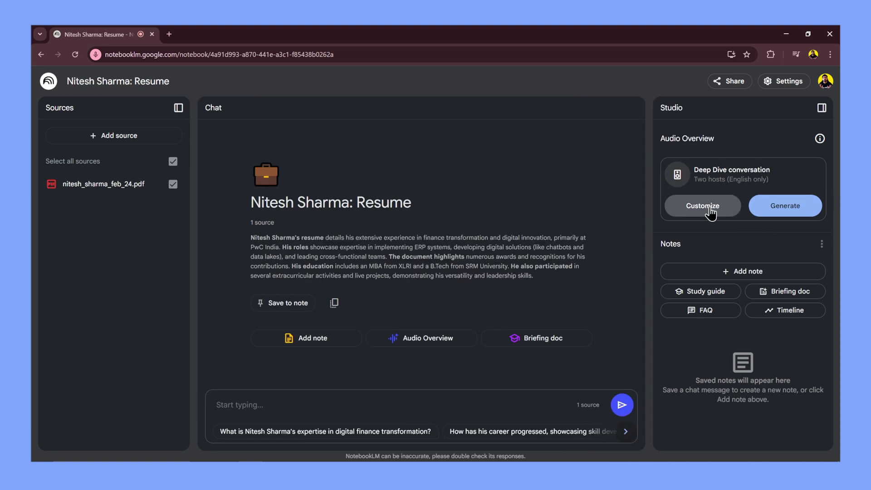
- Customize the Audio Overview with focus on achievements, project management and technical skills
left_click(709, 213)
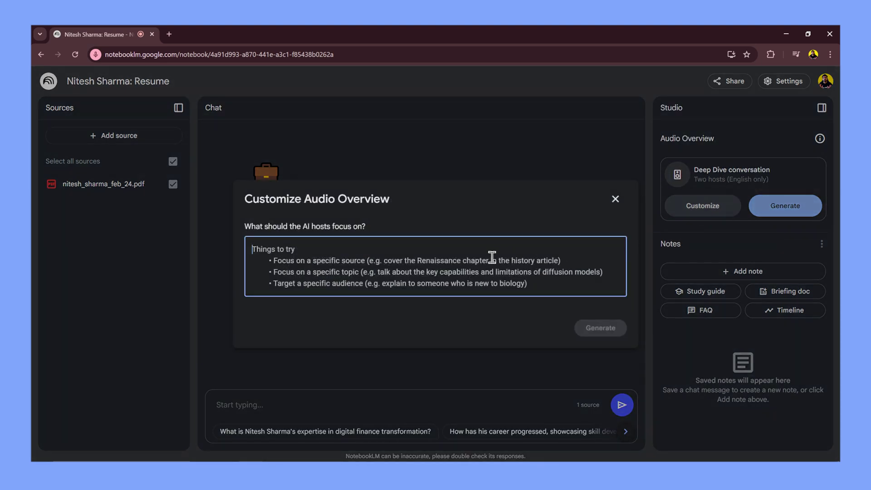
type("Focus on: -highlighting  key skills and achievements. -create a segment on experience in project management -create a segment on technical skills, explaining how I have used them to solve specific problems")
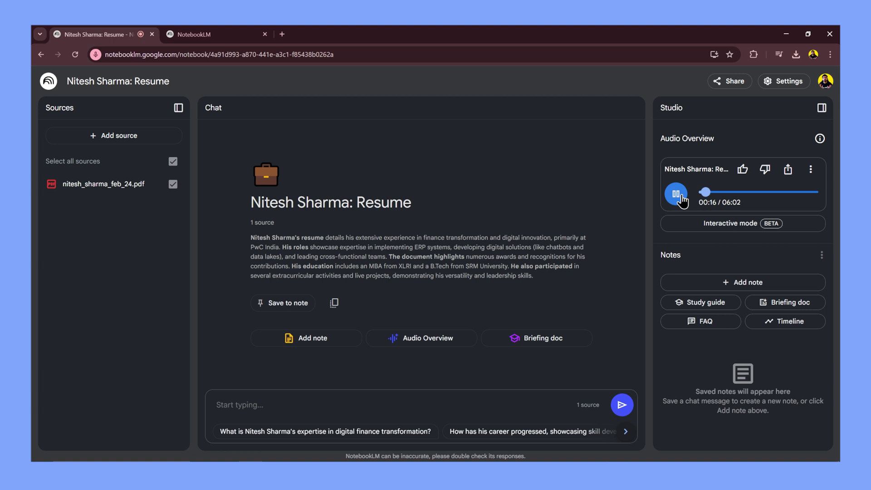
left_click(681, 200)
left_click(681, 200)
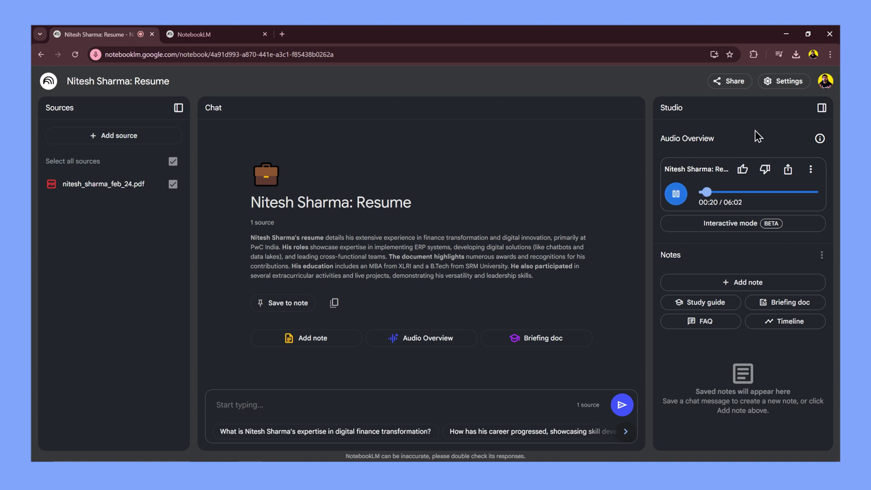